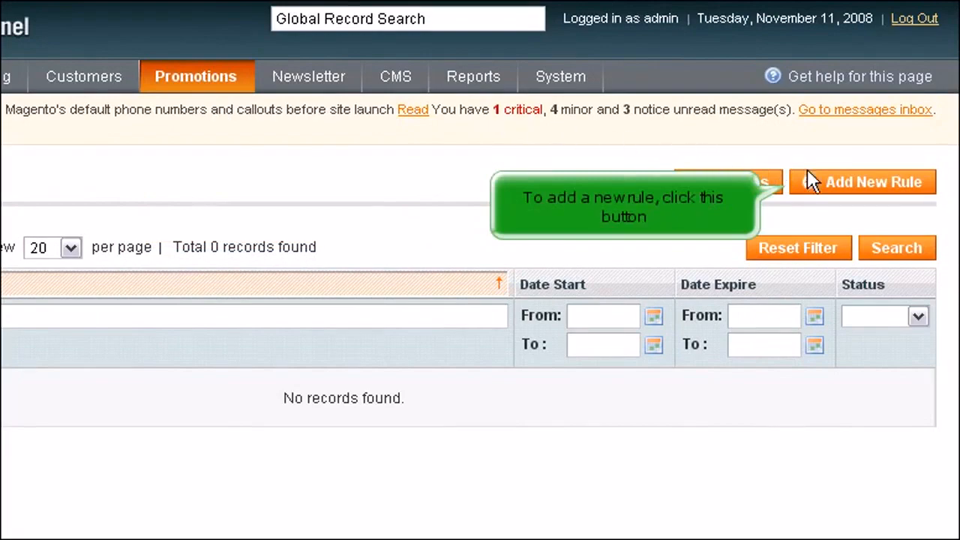
- Create a new catalog price rule named Sale and set its status to Active
left_click(855, 183)
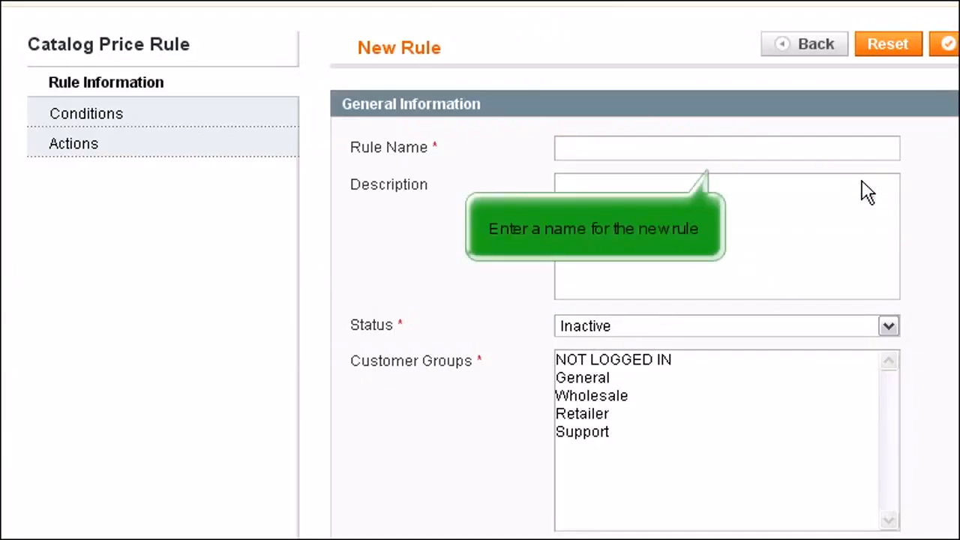
left_click(733, 152)
type("Sale")
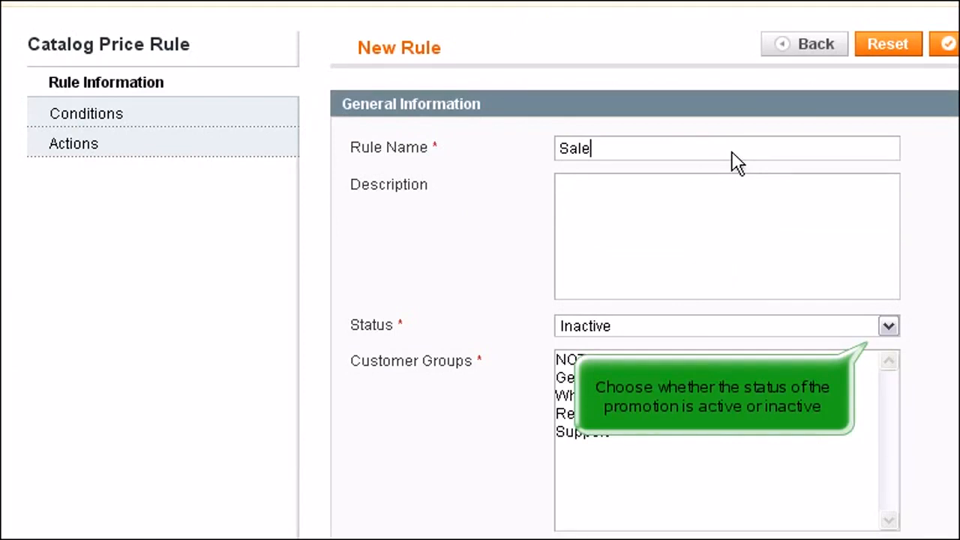
left_click(888, 326)
left_click(683, 346)
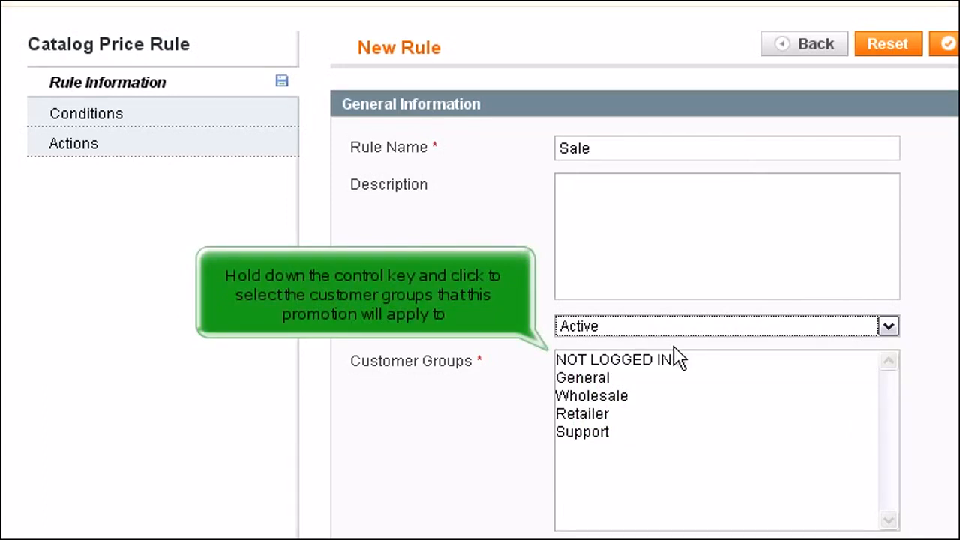
- Assign the Sale rule to the General, Wholesale and Support customer groups
left_click(576, 379)
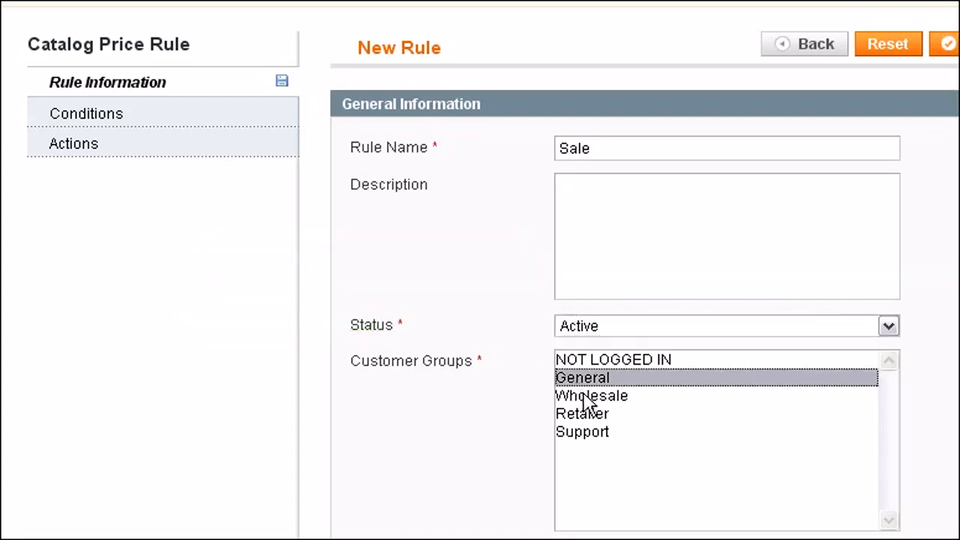
left_click(585, 397, "ctrl")
left_click(600, 432, "ctrl")
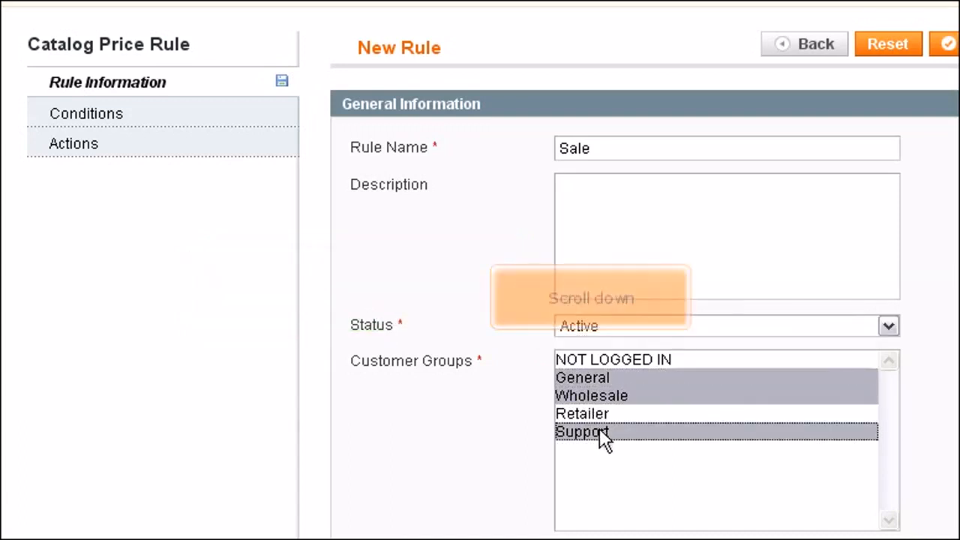
- Set the Sale rule's date range from 11/16/08 to 11/21/08
scroll(600, 433, "down", 4)
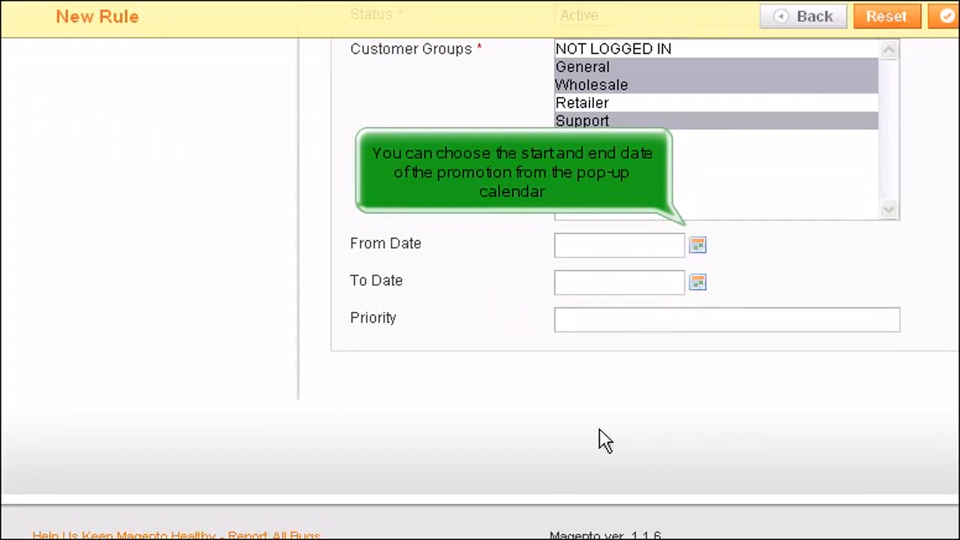
left_click(698, 246)
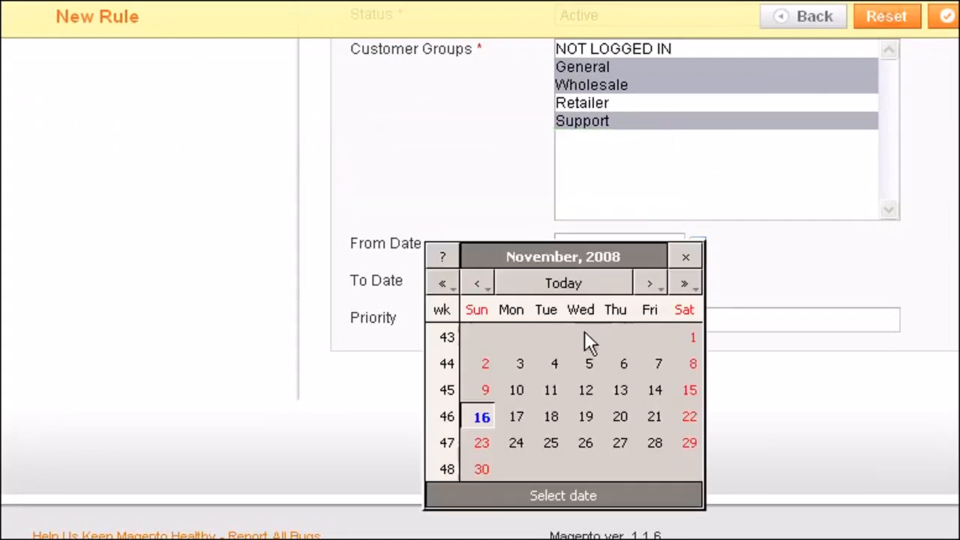
left_click(484, 417)
left_click(695, 284)
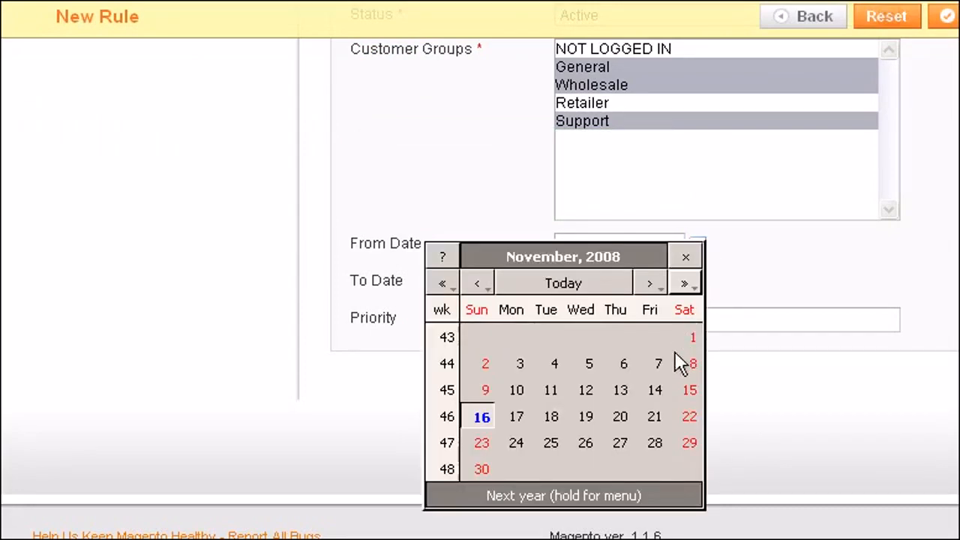
left_click(654, 418)
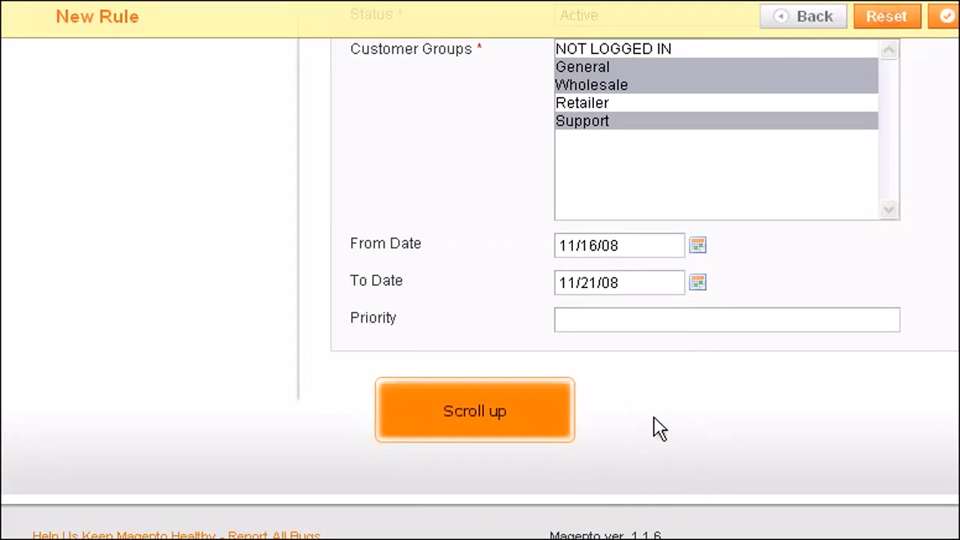
- Add a SKU condition to the Sale rule
scroll(655, 418, "up", 5)
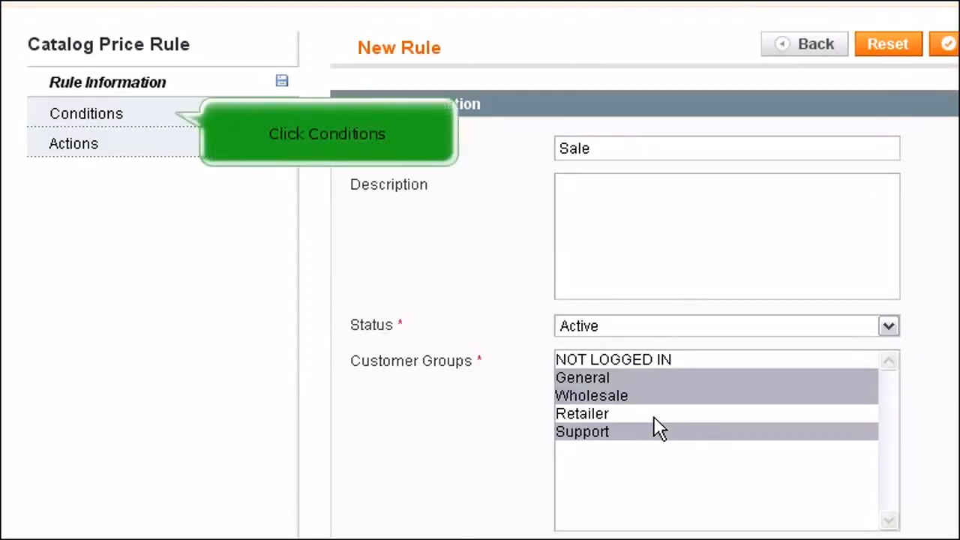
left_click(95, 117)
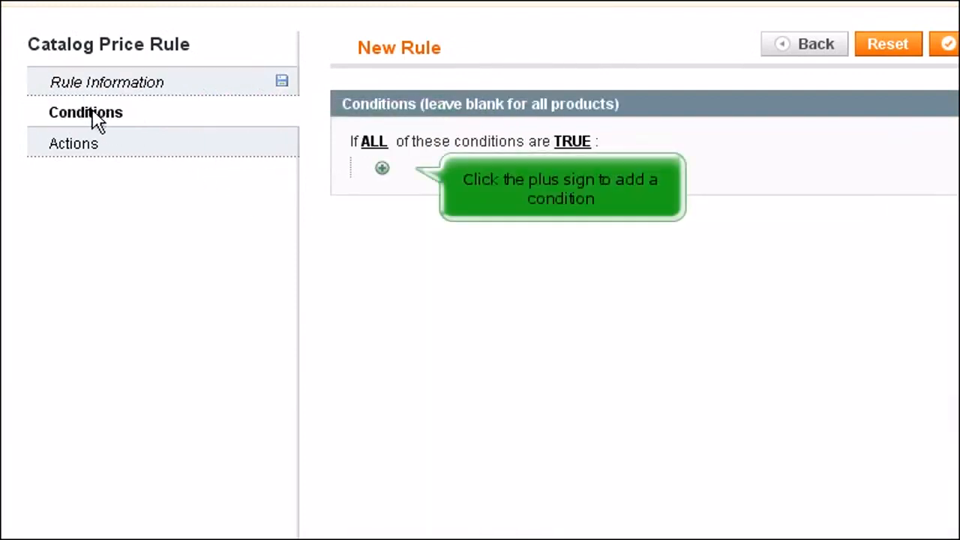
left_click(382, 168)
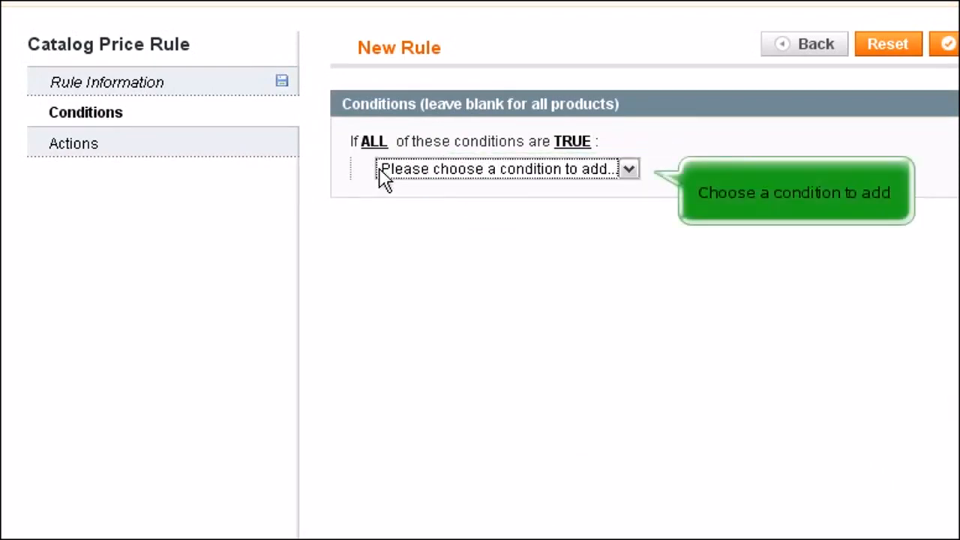
left_click(630, 168)
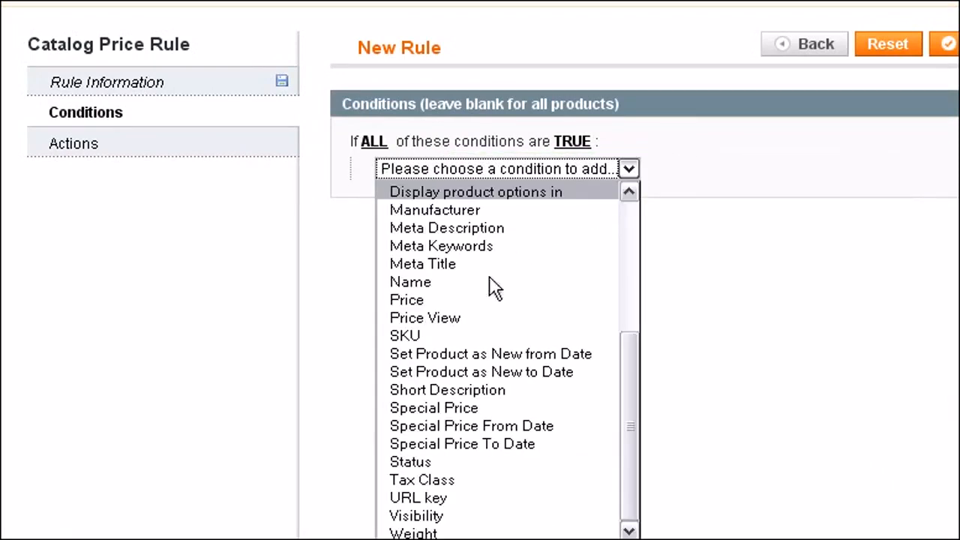
left_click(405, 336)
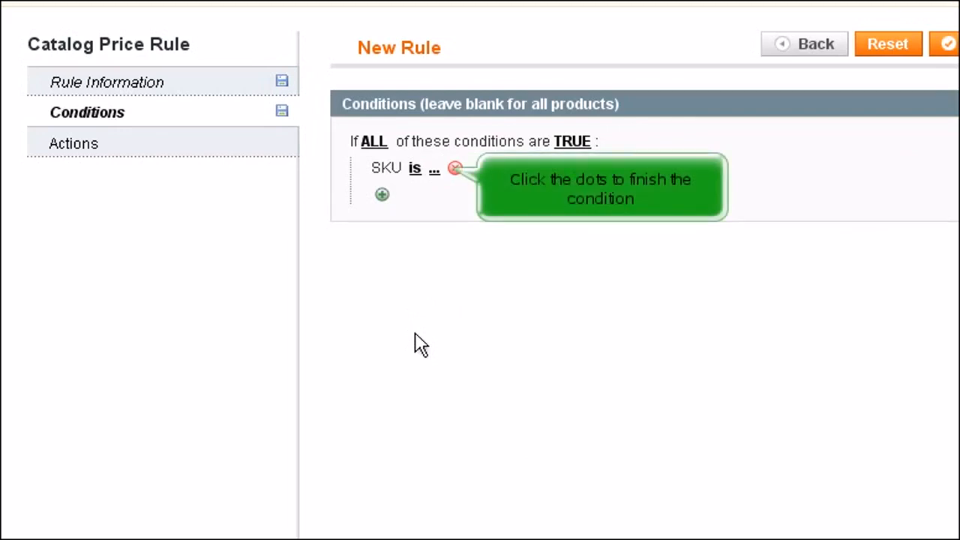
- Complete the SKU condition by choosing Test Product with SKU 123456789 from the product list and apply it
left_click(433, 172)
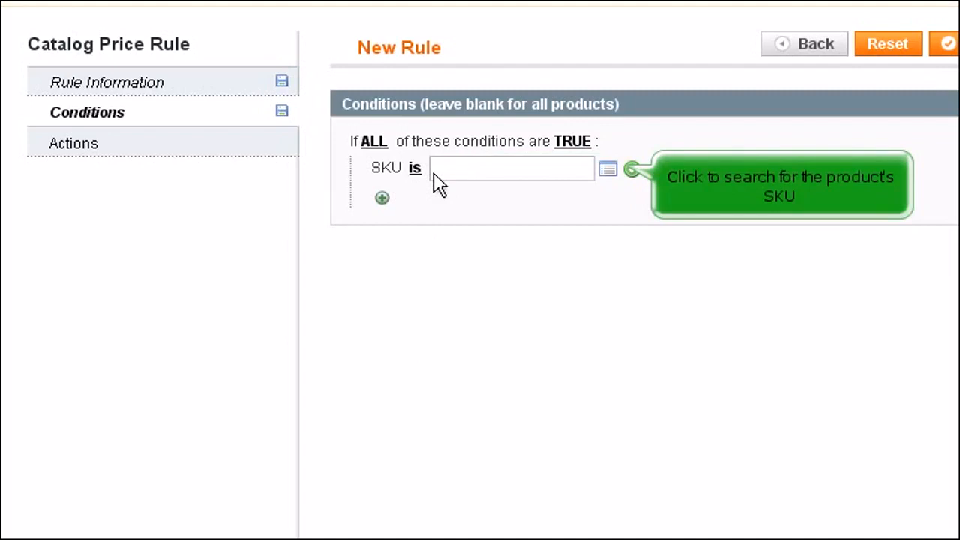
left_click(608, 171)
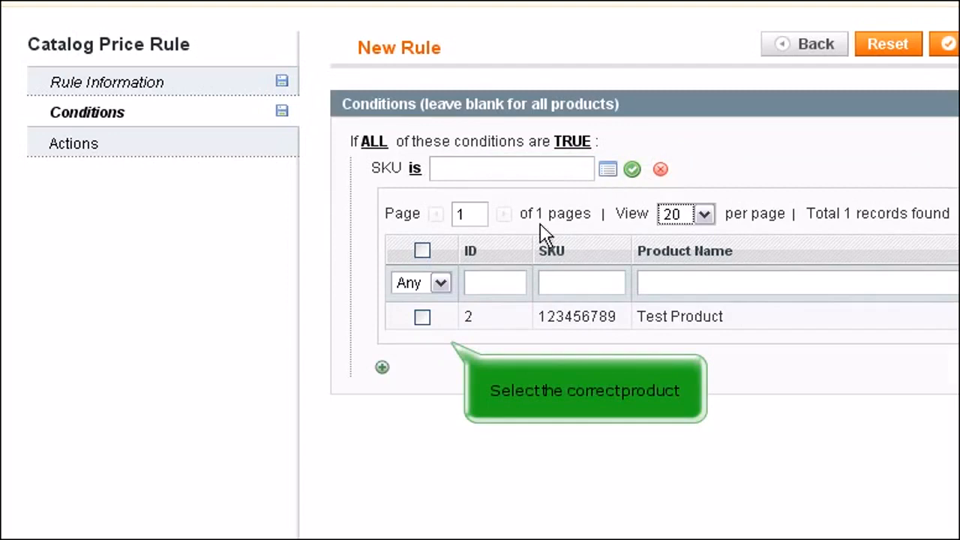
left_click(422, 317)
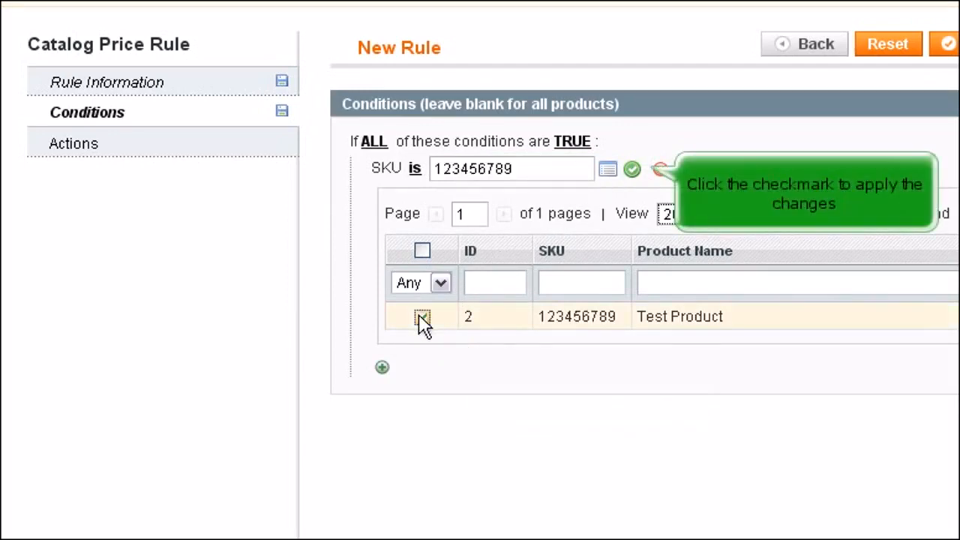
left_click(631, 169)
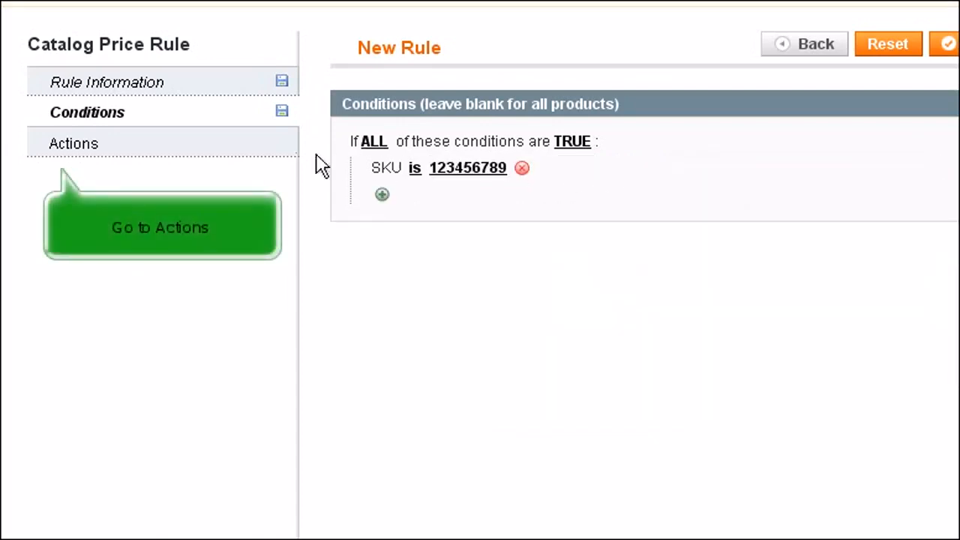
- Set the Sale rule's price action to By Fixed Amount with a discount amount of 1.00
left_click(78, 148)
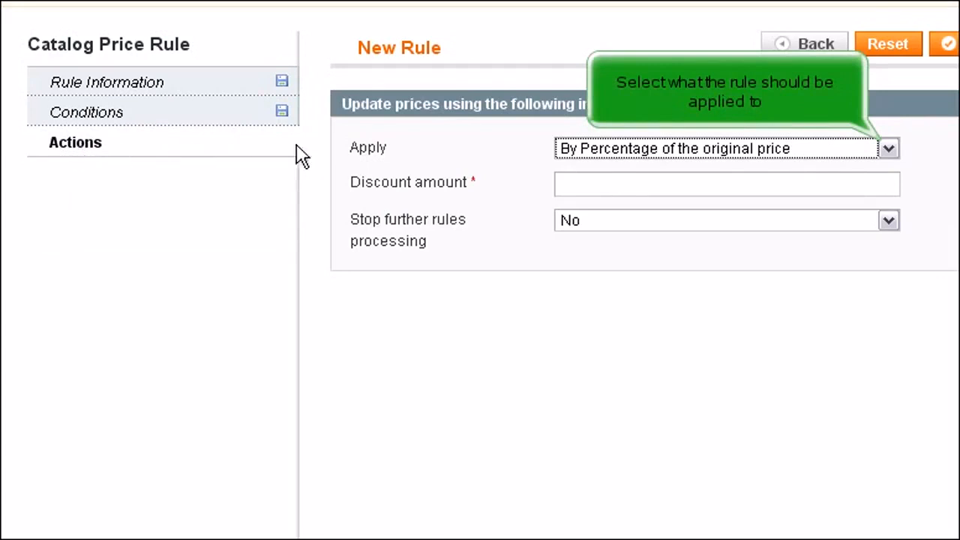
left_click(876, 149)
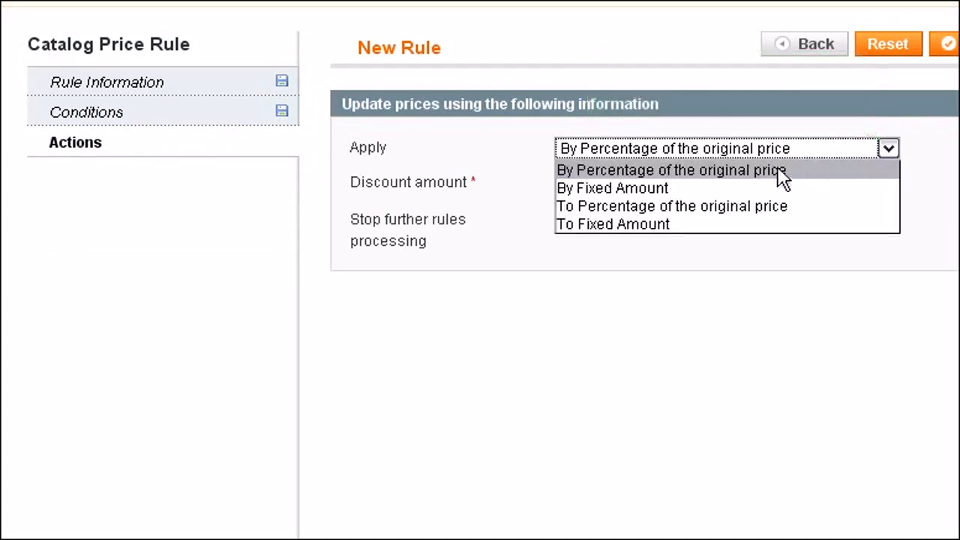
left_click(680, 188)
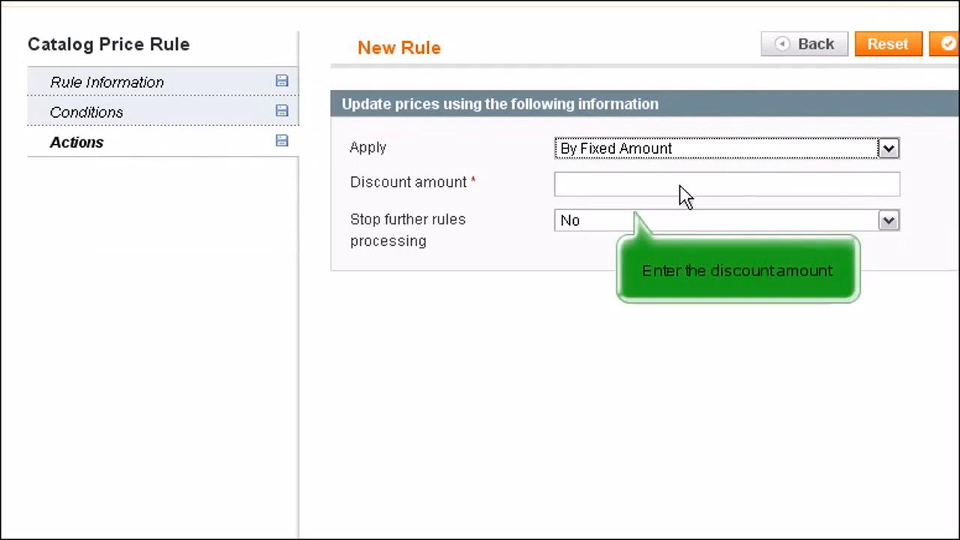
left_click(649, 195)
type("1")
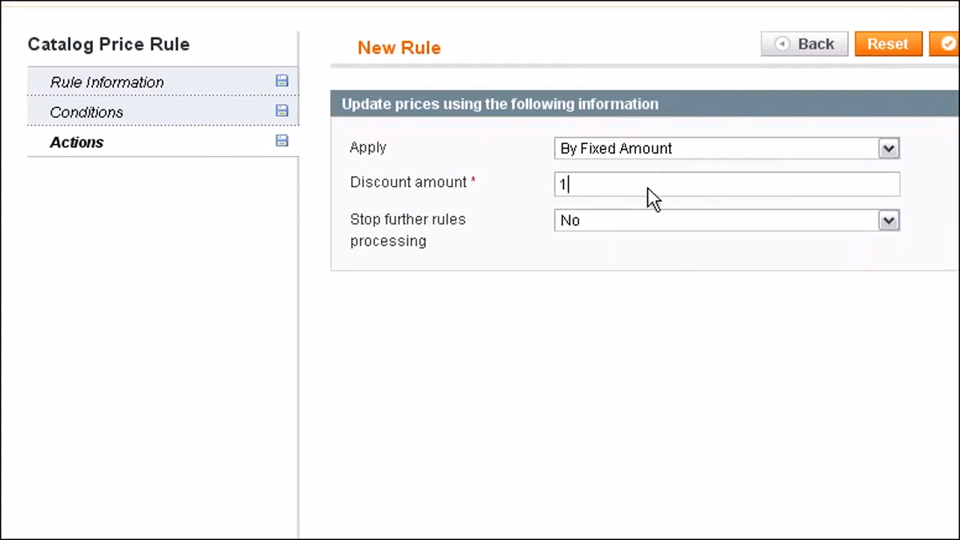
type(".00")
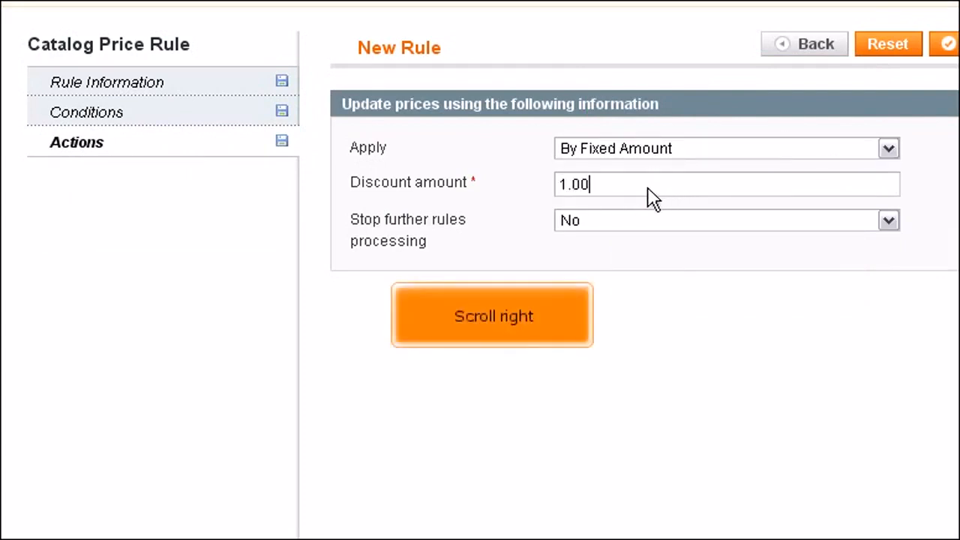
- Save the Sale rule and apply the catalog price rules
scroll(649, 197, "right", 5)
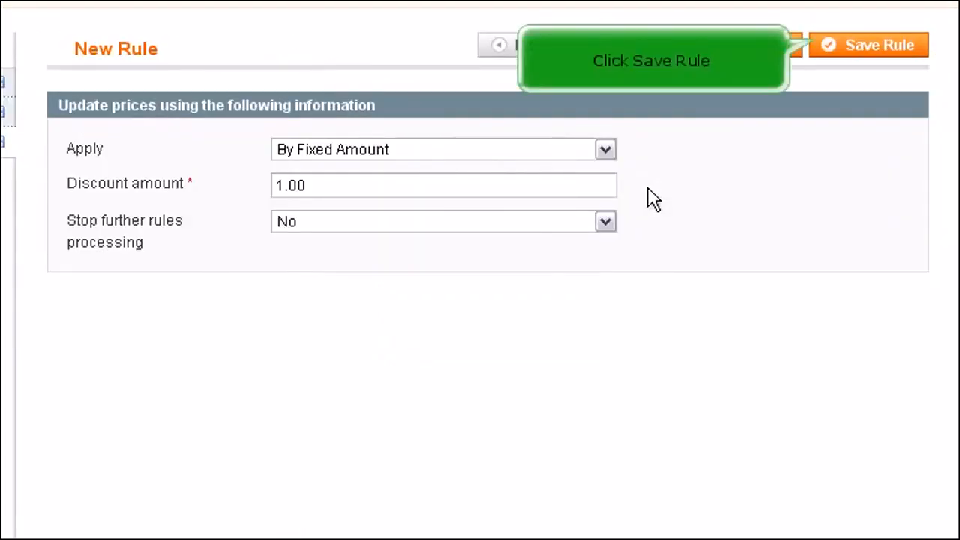
left_click(884, 48)
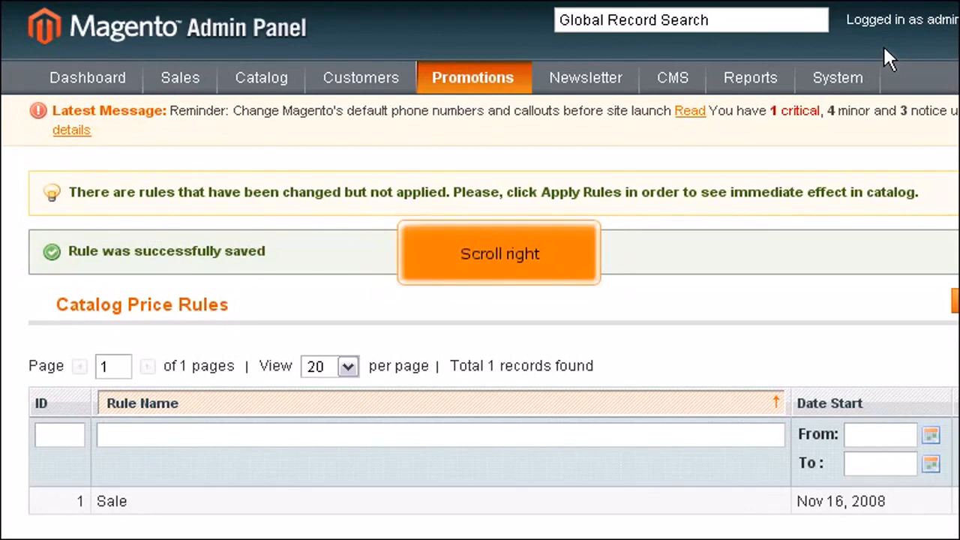
scroll(882, 44, "right", 4)
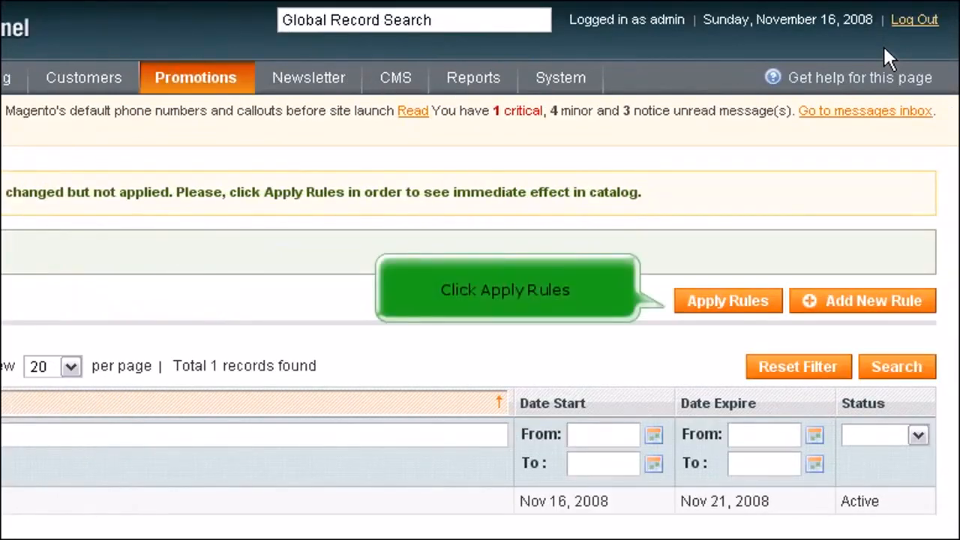
left_click(739, 300)
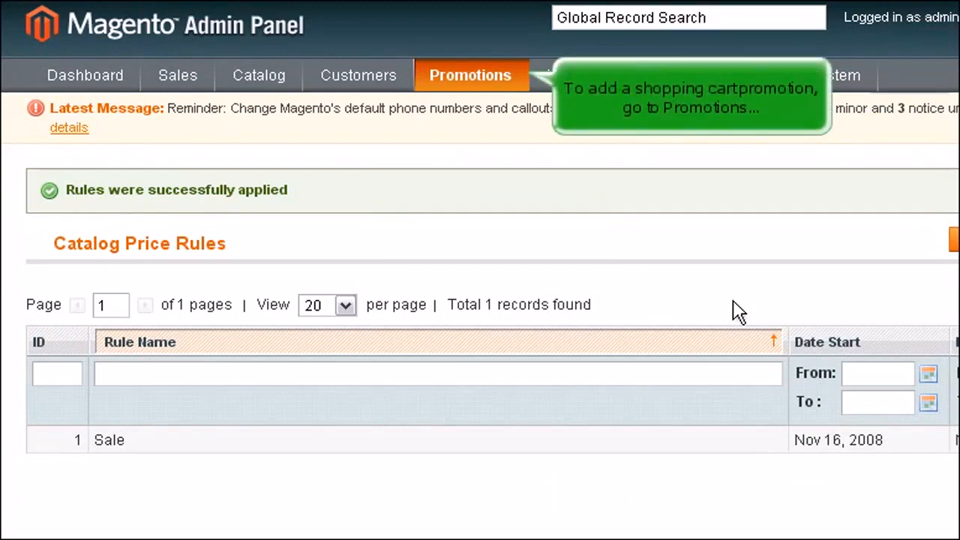
- Go to the shopping cart price rules and start a new rule
mouse_move(482, 84)
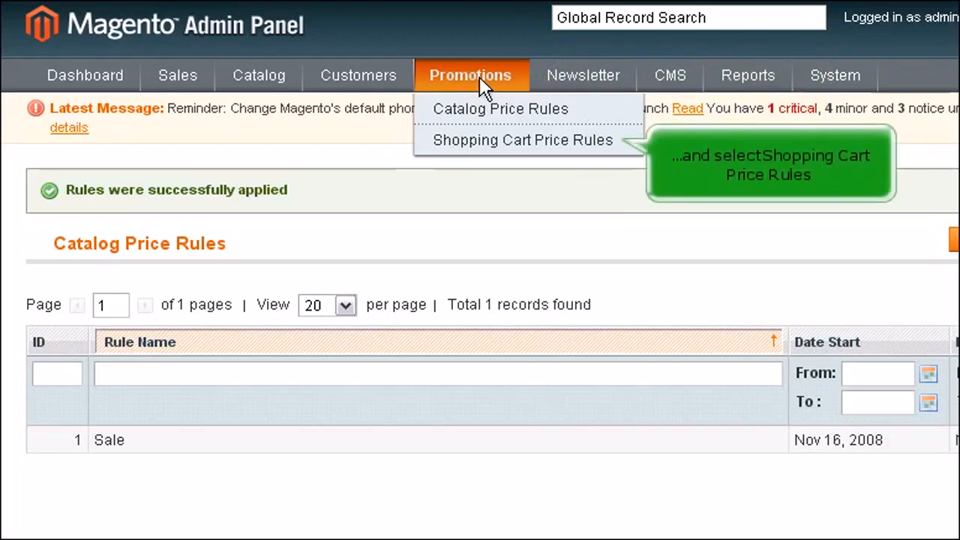
left_click(515, 142)
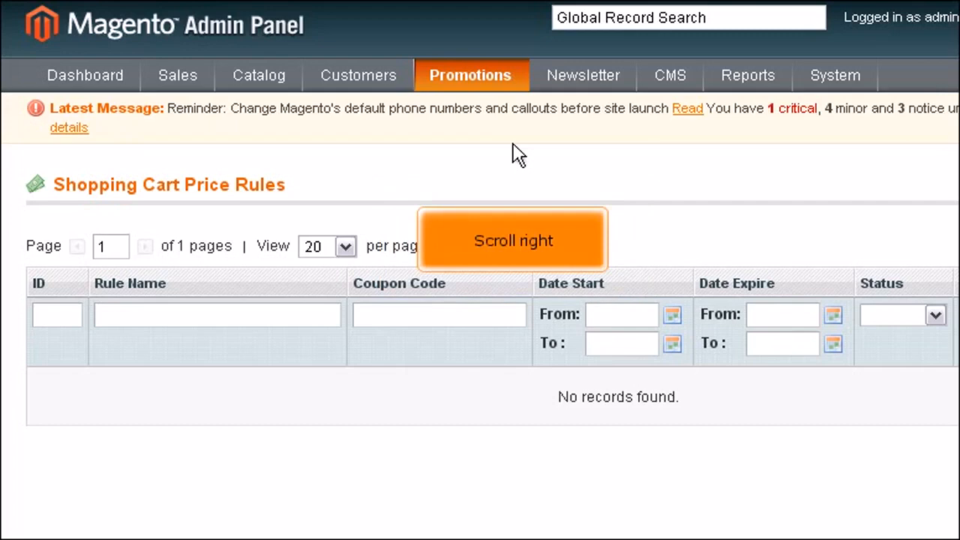
scroll(513, 144, "right", 4)
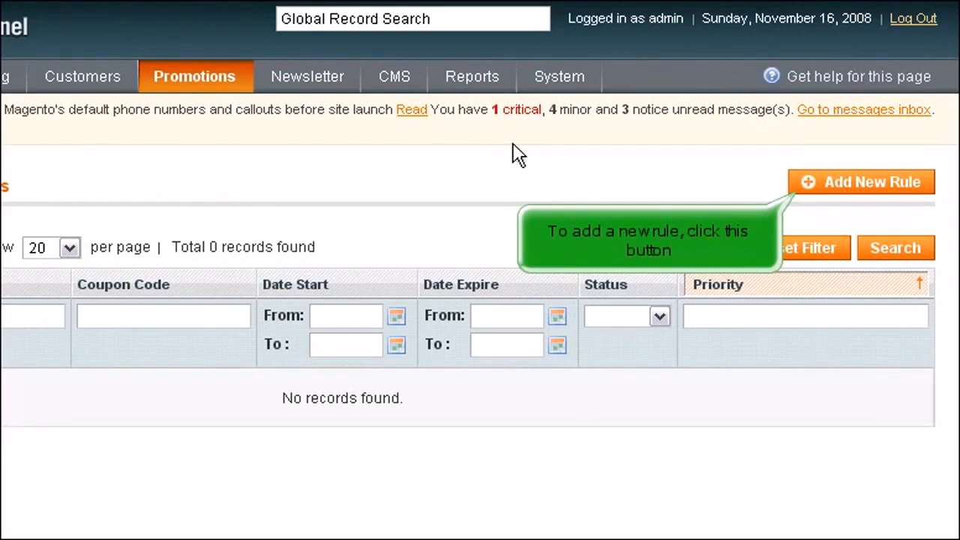
left_click(810, 182)
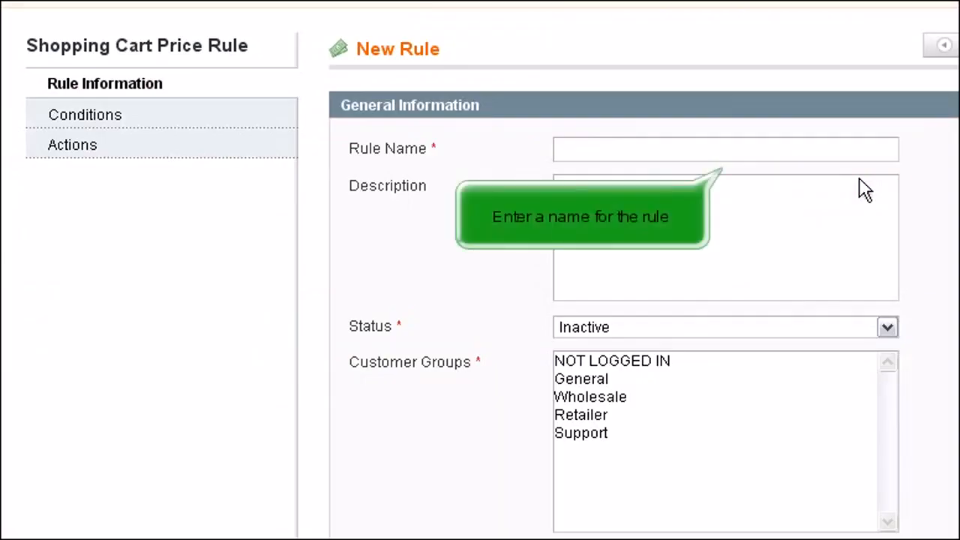
- Name the shopping cart price rule Cart Sale and set its status to Active
left_click(773, 149)
type("C")
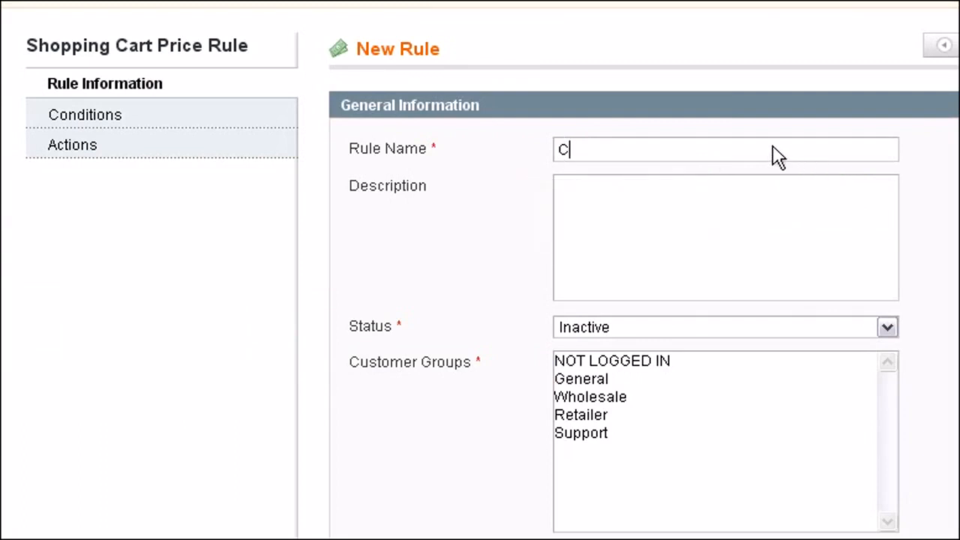
type("art Sale")
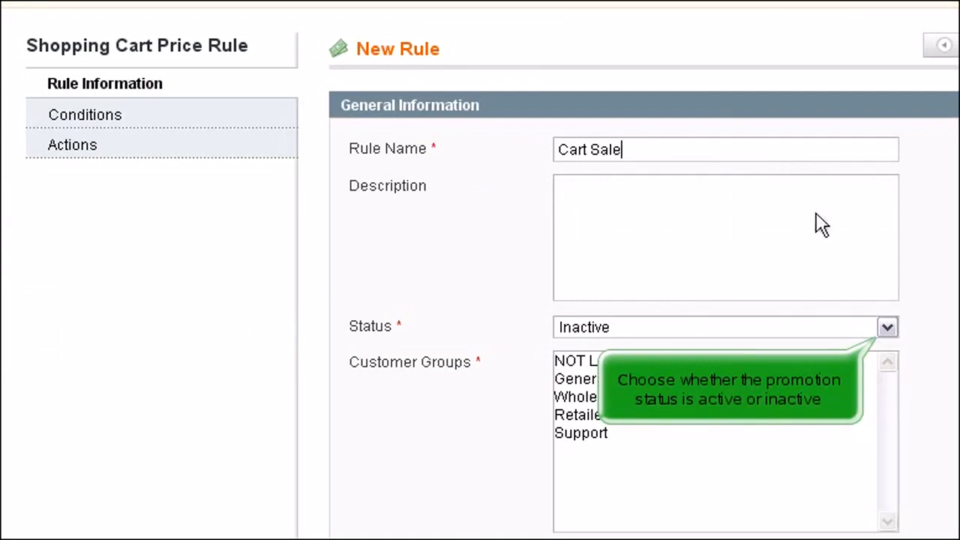
left_click(886, 327)
left_click(688, 349)
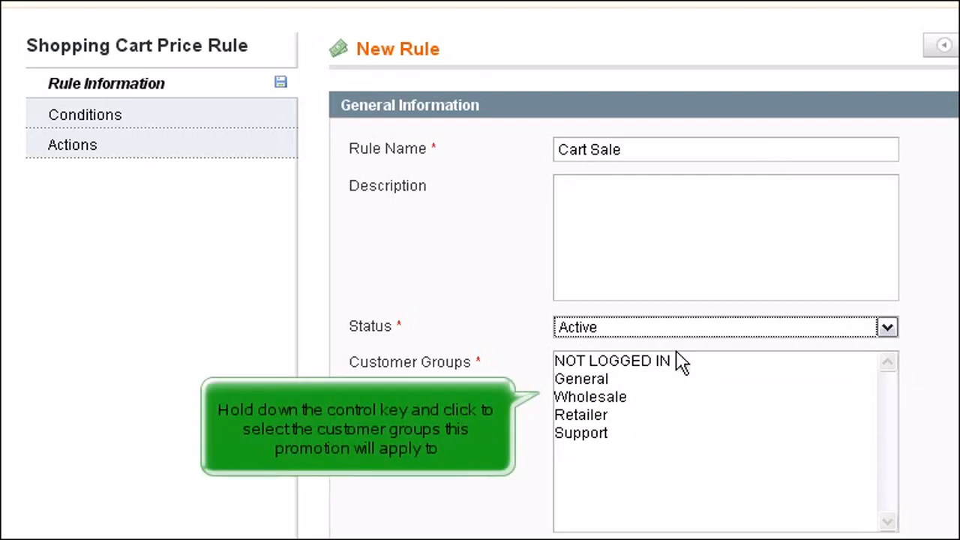
- Assign the Cart Sale rule to the General and Retailer customer groups
left_click(585, 380)
left_click(584, 417, "ctrl")
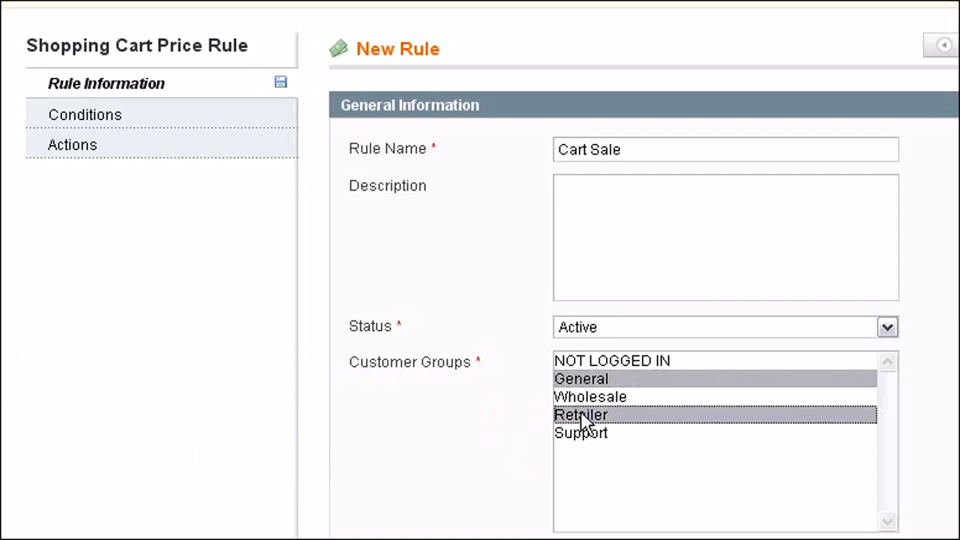
- Add the Support customer group to the Cart Sale rule and set its dates from 11/16/08 to 11/21/08
left_click(592, 437, "ctrl")
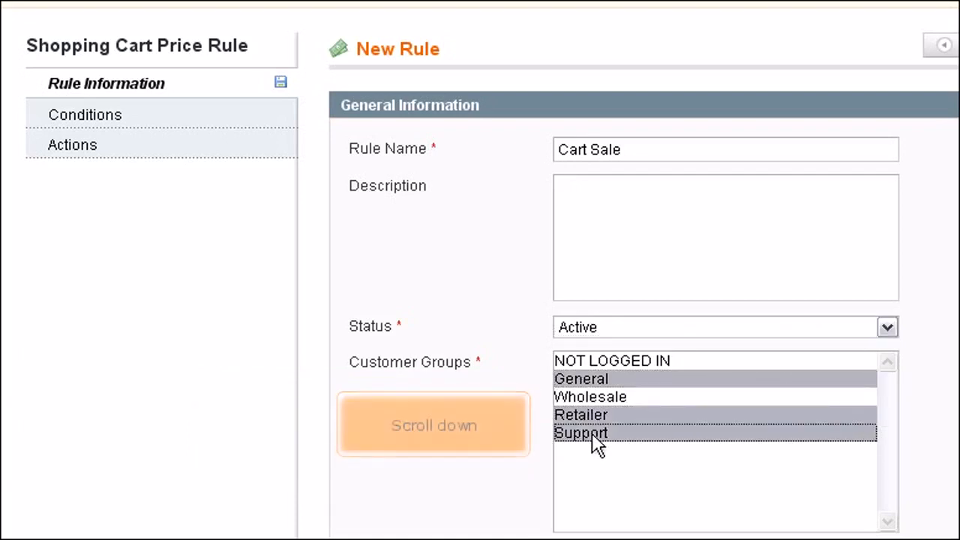
scroll(592, 442, "down", 5)
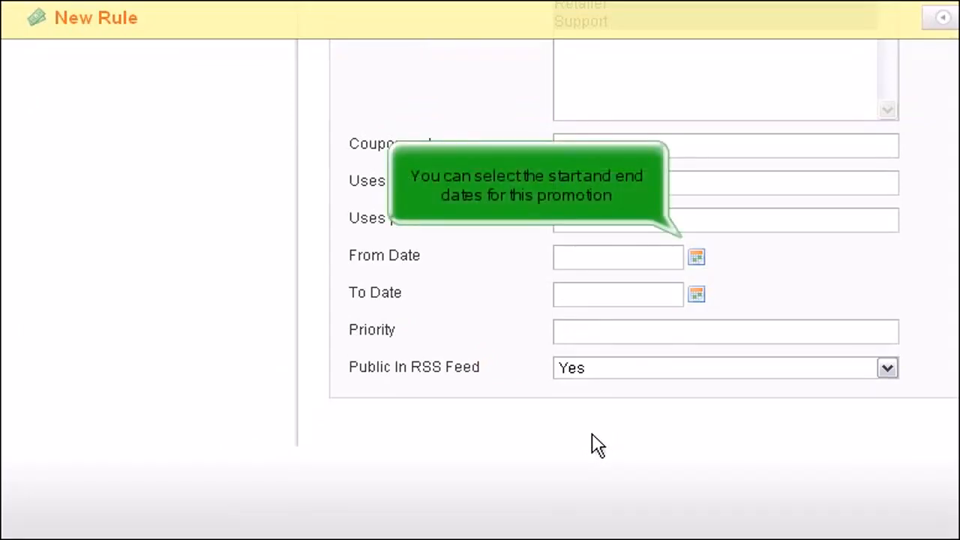
left_click(695, 257)
left_click(484, 444)
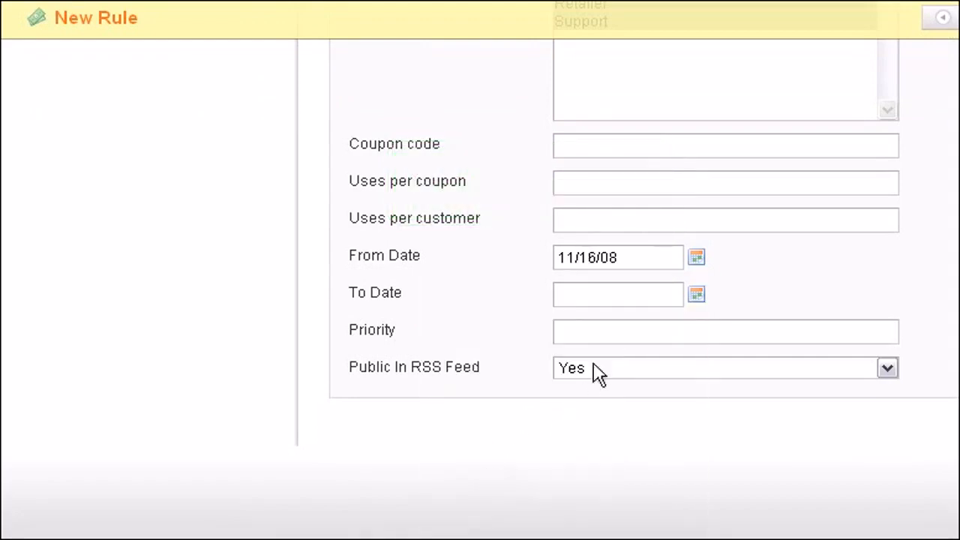
left_click(694, 294)
left_click(653, 481)
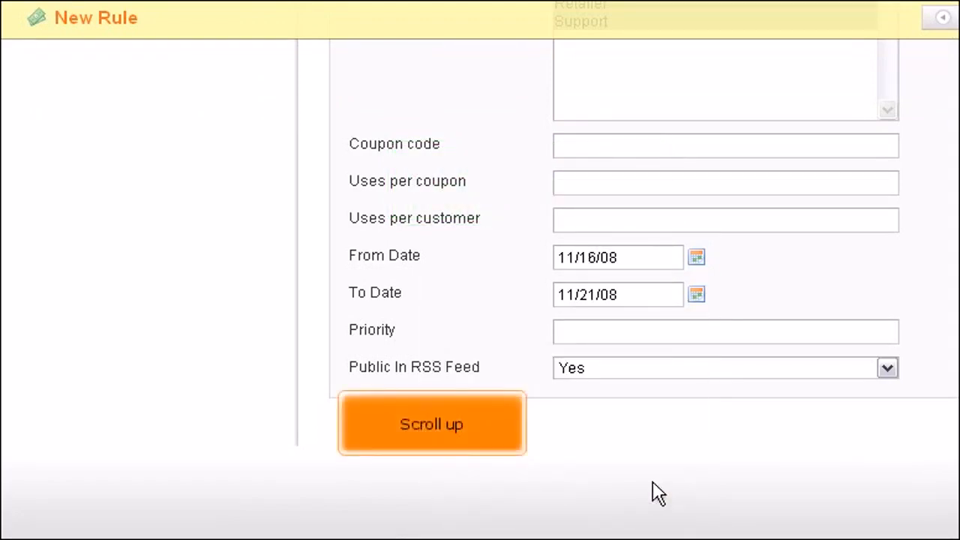
- Add a condition to the Cart Sale rule requiring that Total Items Quantity is 5.00
scroll(652, 493, "up", 5)
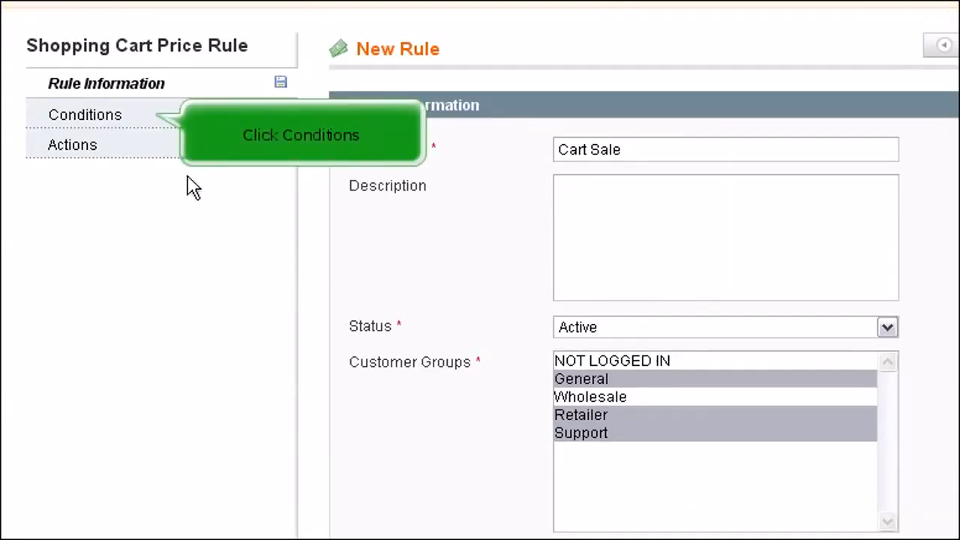
left_click(94, 120)
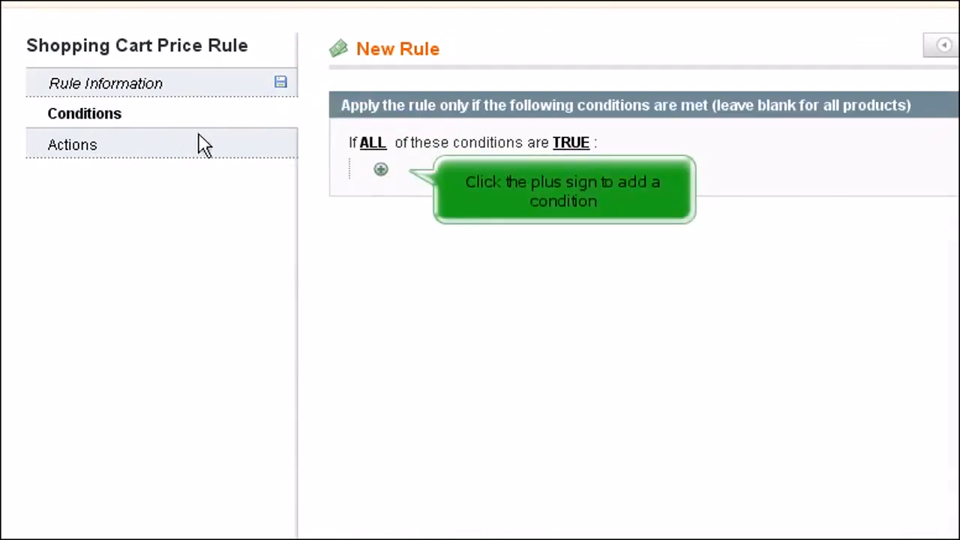
left_click(381, 170)
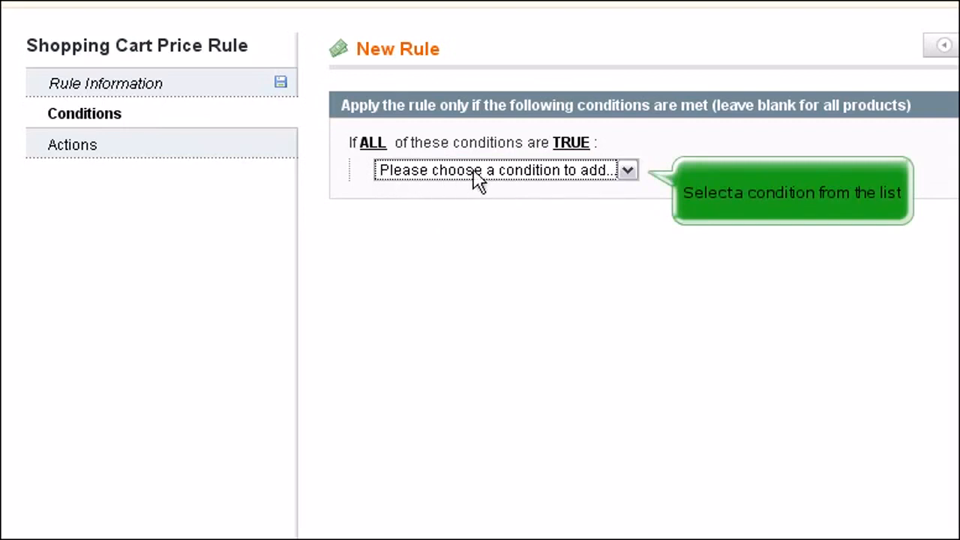
left_click(628, 171)
left_click(532, 301)
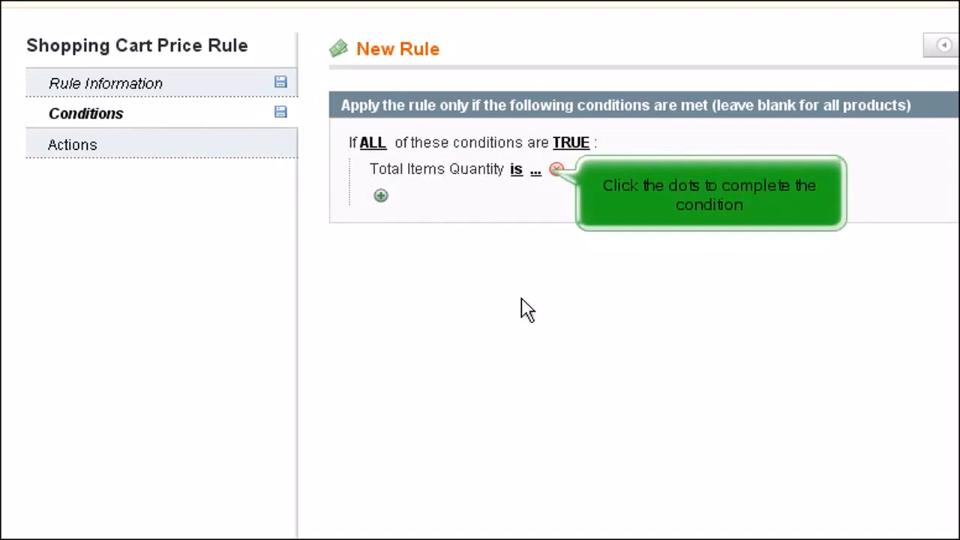
left_click(535, 171)
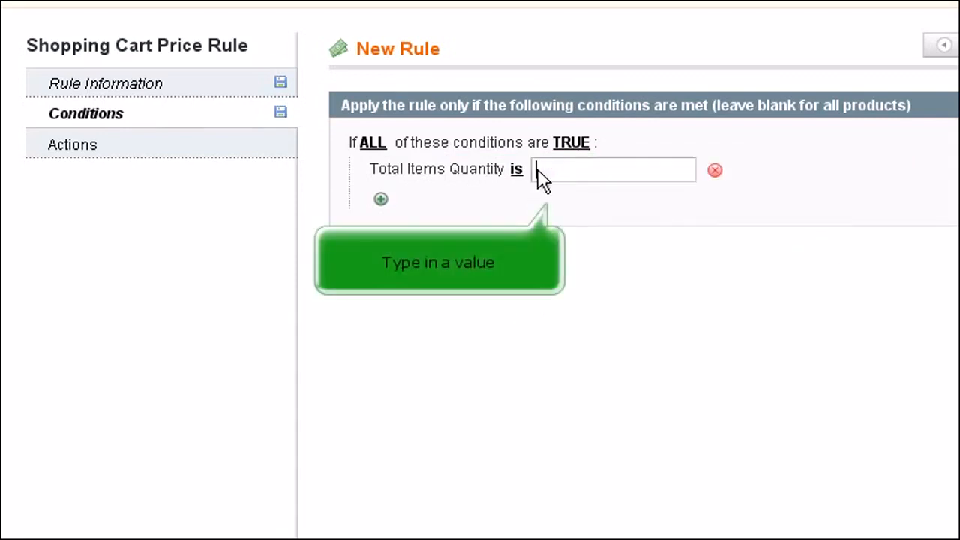
type("5")
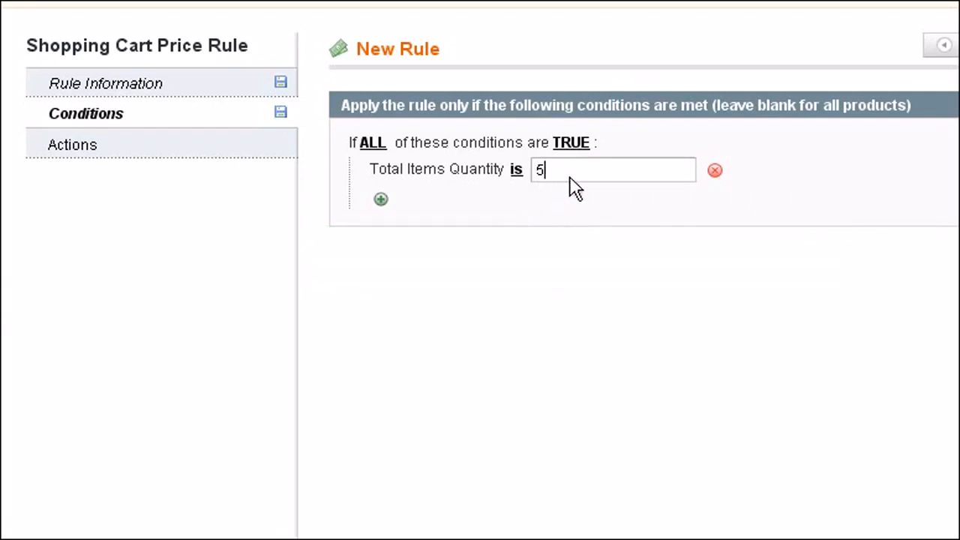
type(".00")
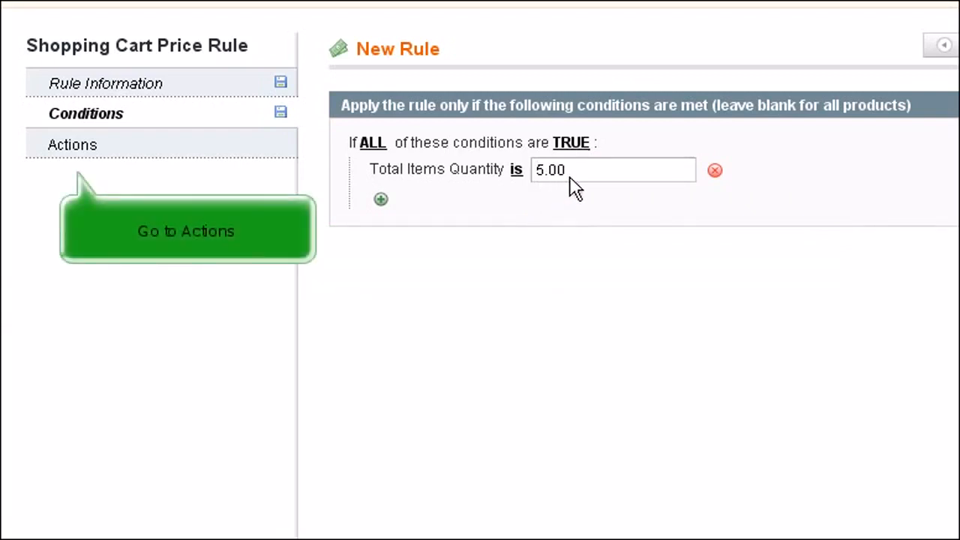
- Set the rule's action to a Fixed amount discount of 0.50 and save the rule
left_click(93, 150)
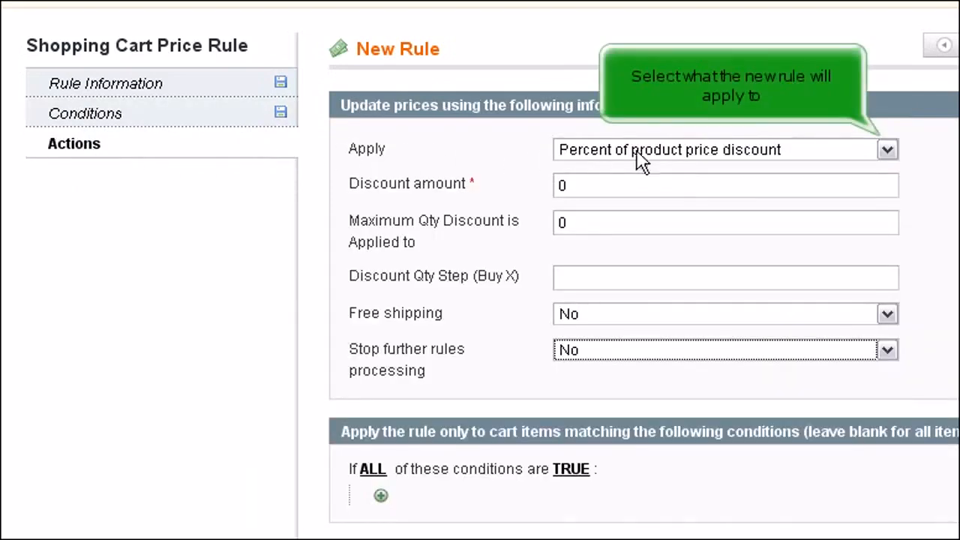
left_click(887, 150)
left_click(724, 191)
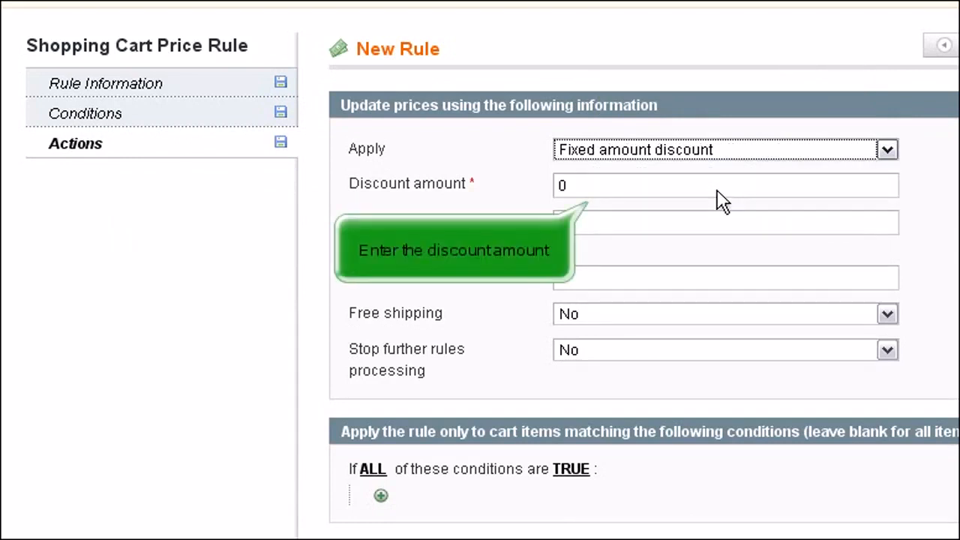
left_click(650, 195)
type(".50")
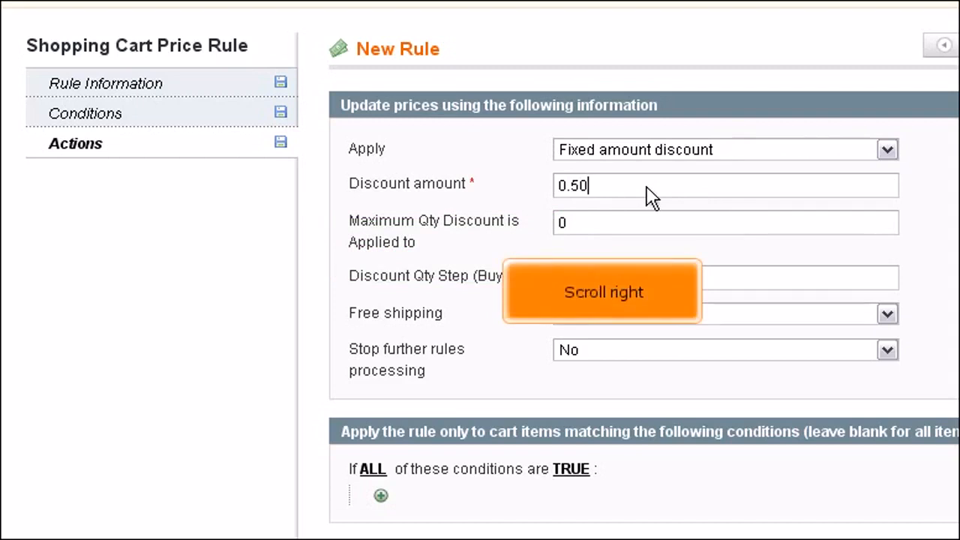
scroll(649, 196, "right", 5)
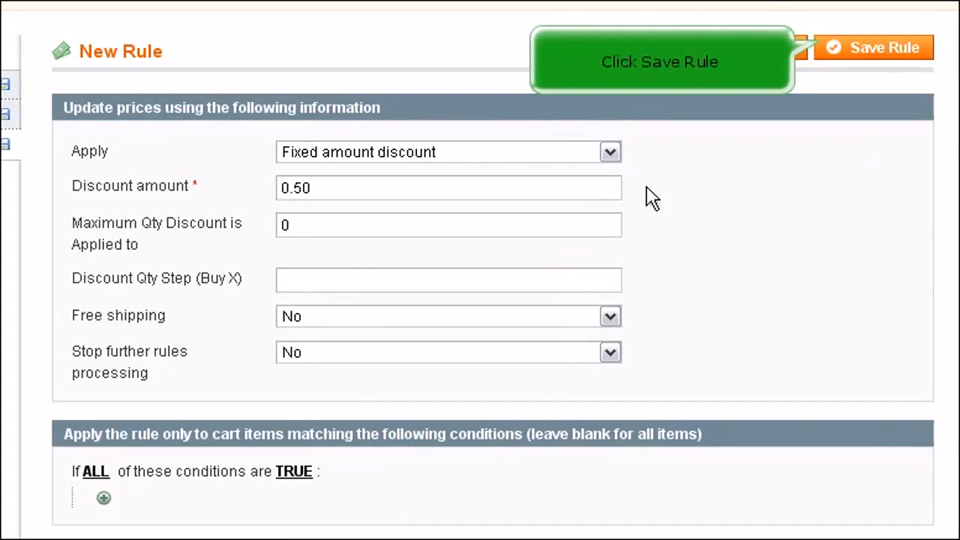
left_click(870, 51)
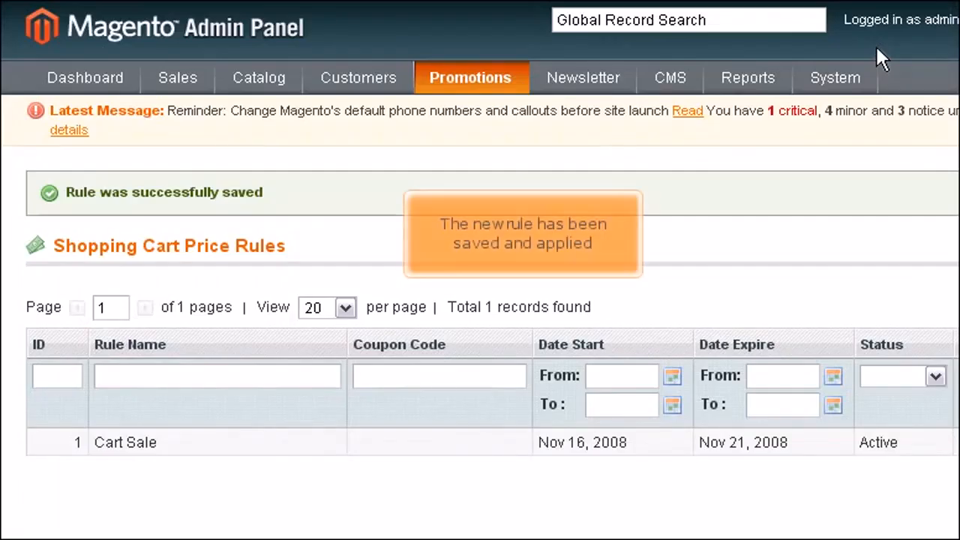